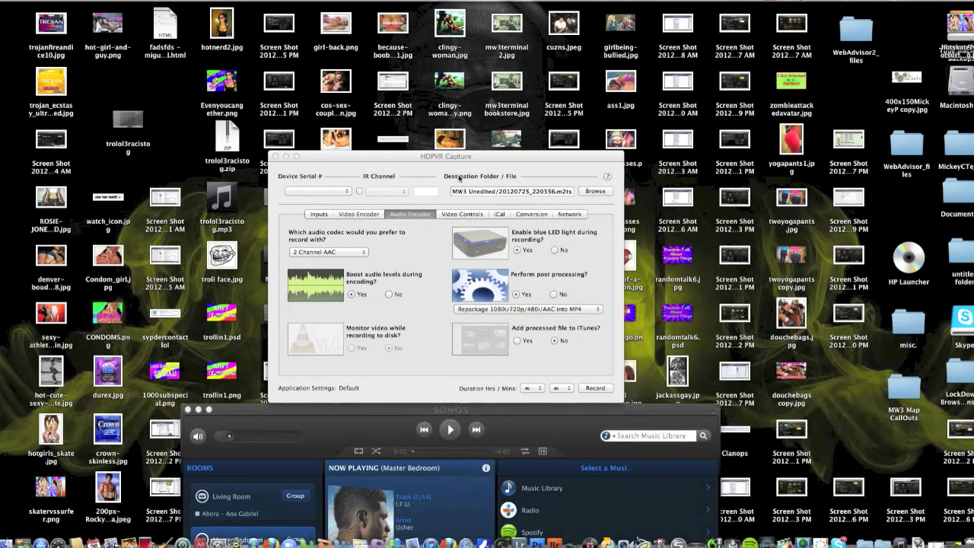
Step: Show HDPVR Capture's Video Encoder settings: Variable Average mode at 7000 kbps with Simple GOP
click(430, 162)
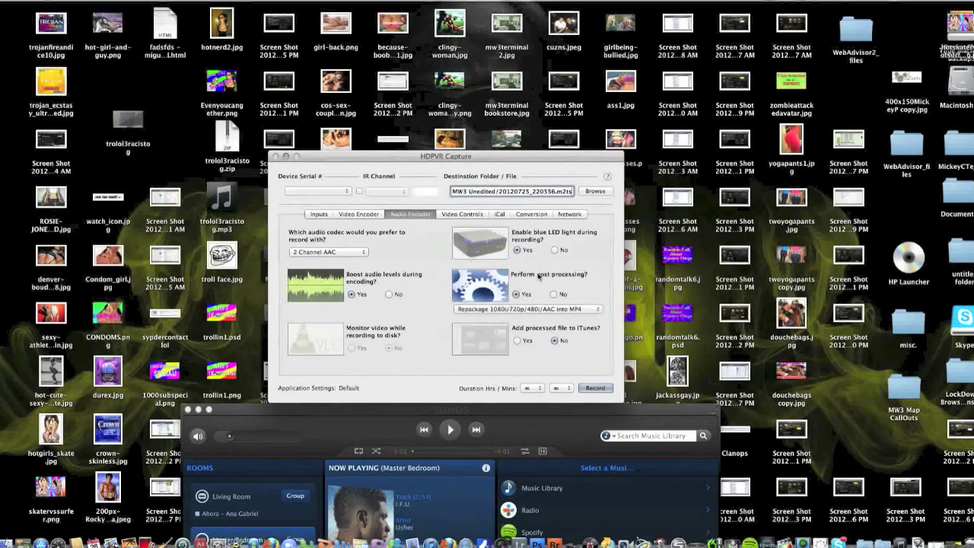
click(376, 214)
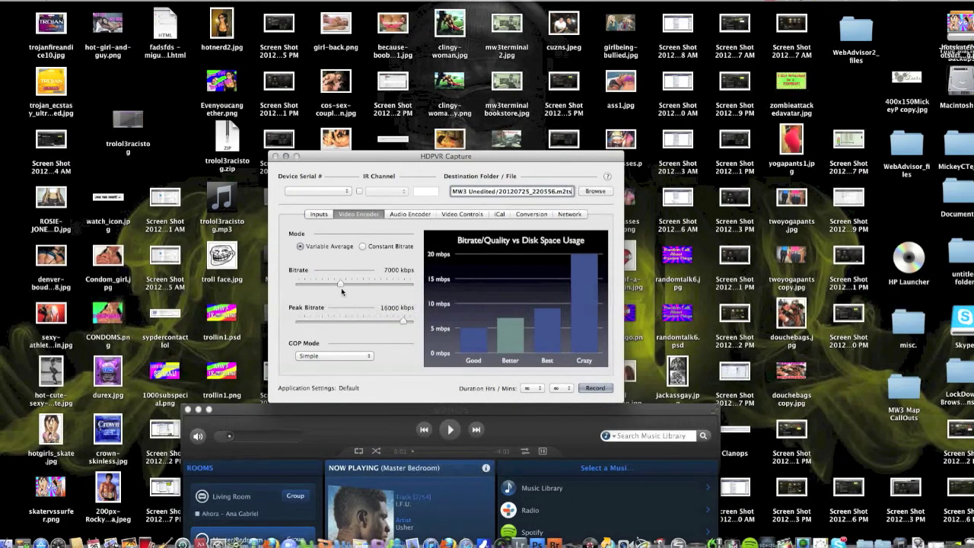
Step: Confirm Component (HD) video with rear analog RCA audio unchanged, then display the conversion queue
click(319, 213)
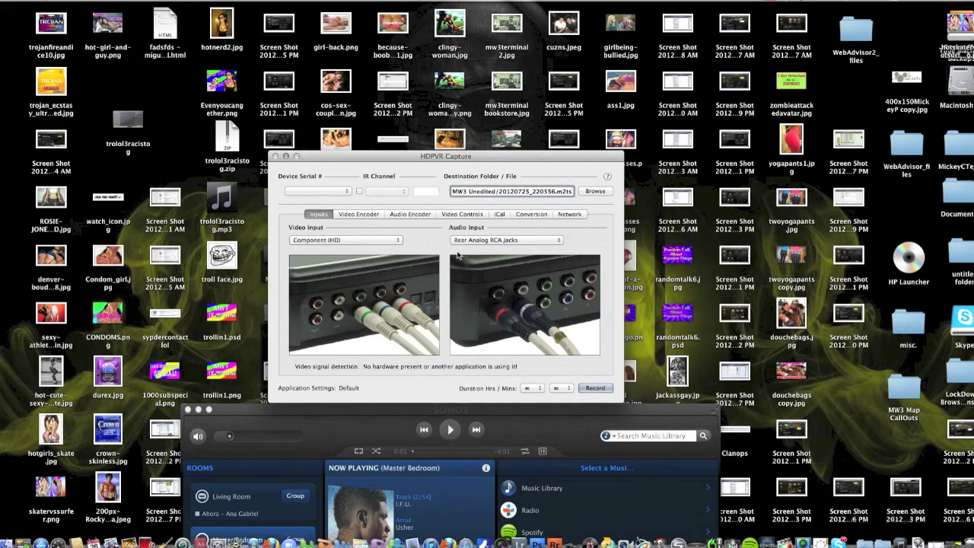
click(522, 241)
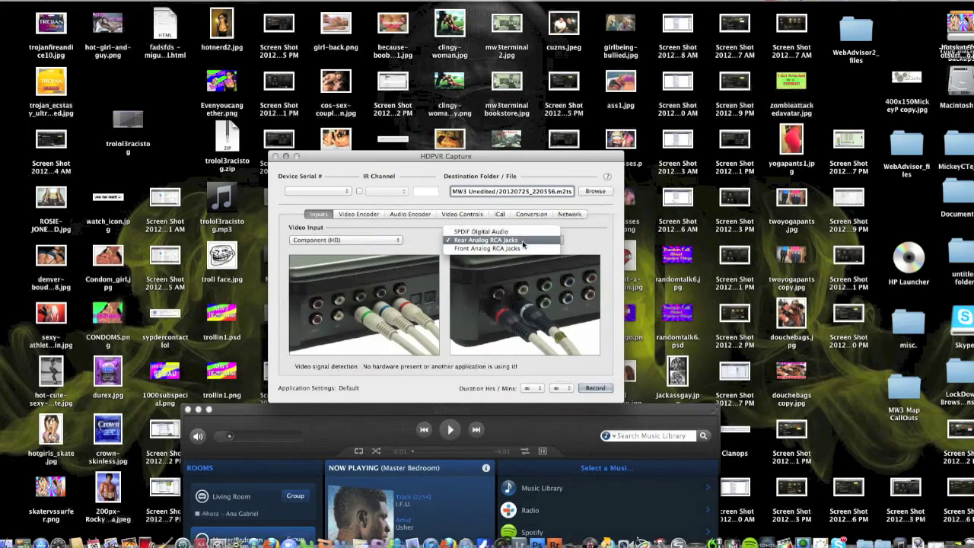
key(Up)
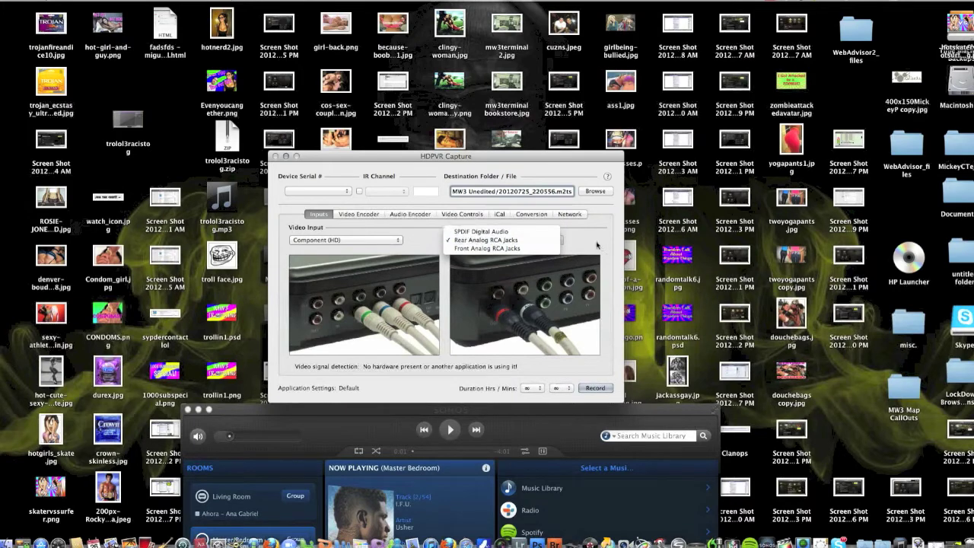
key(Escape)
click(523, 215)
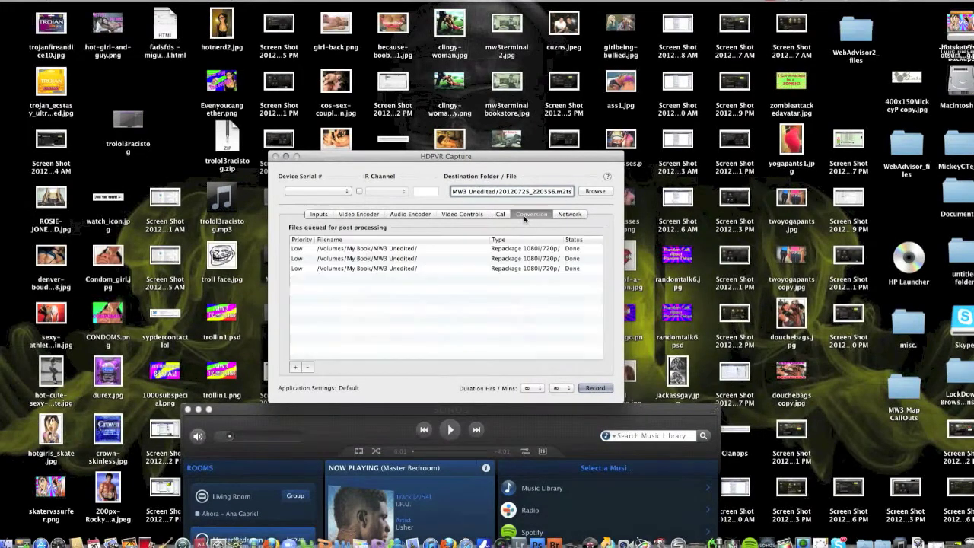
click(401, 251)
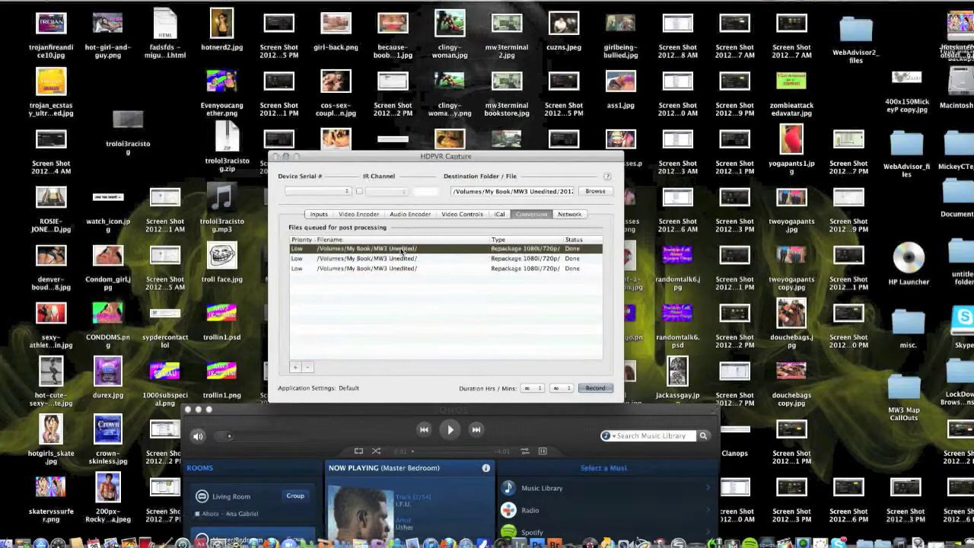
right_click(402, 250)
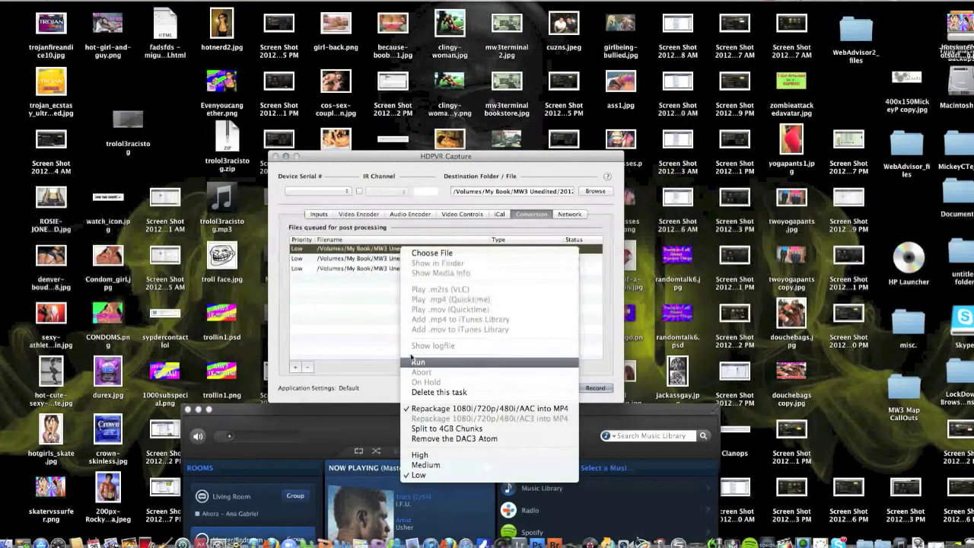
click(340, 318)
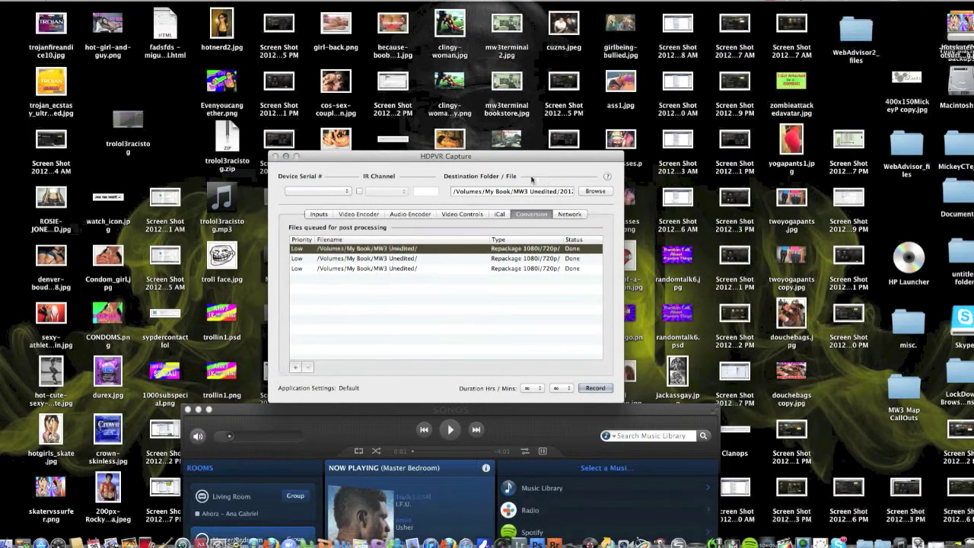
click(773, 2)
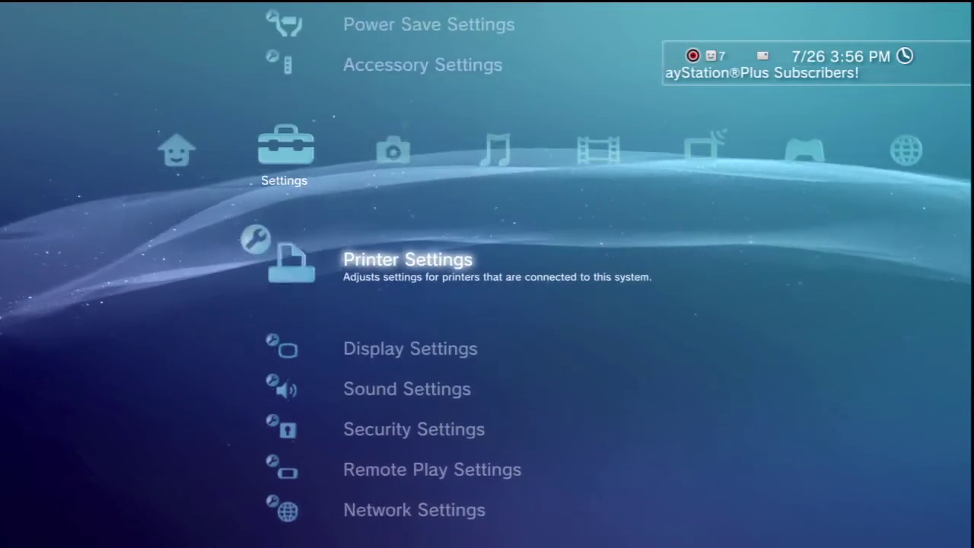
Step: In Display Settings' video output, select Component / D-Terminal as the TV connector
key(Down)
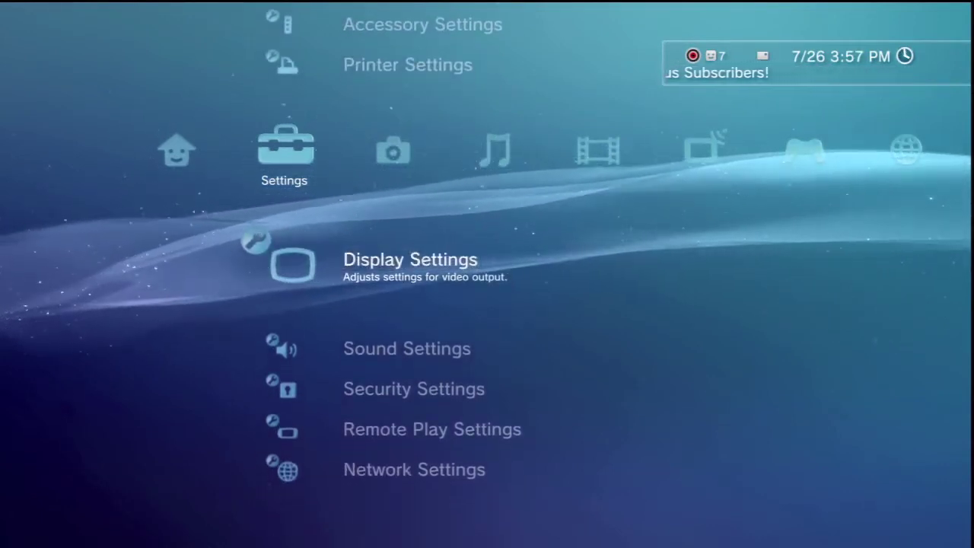
key(Return)
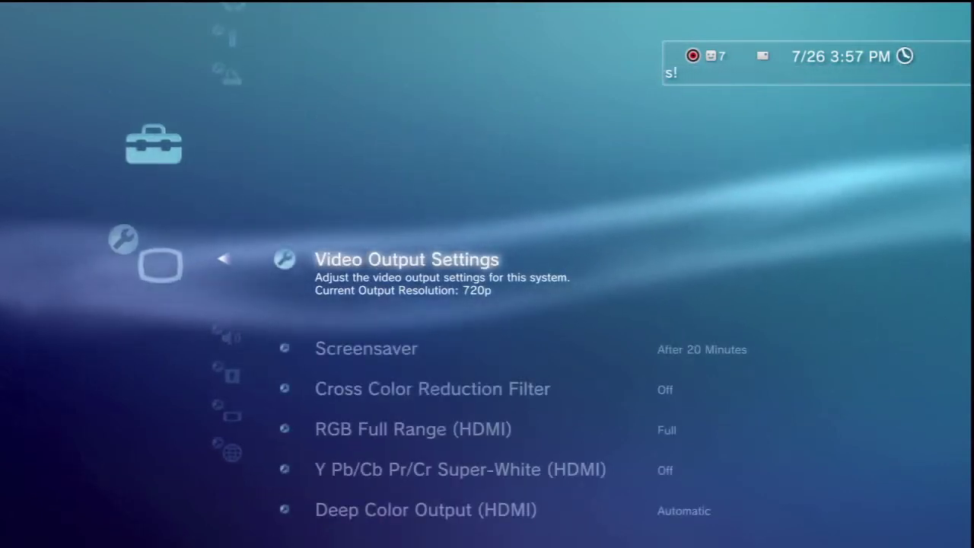
key(Return)
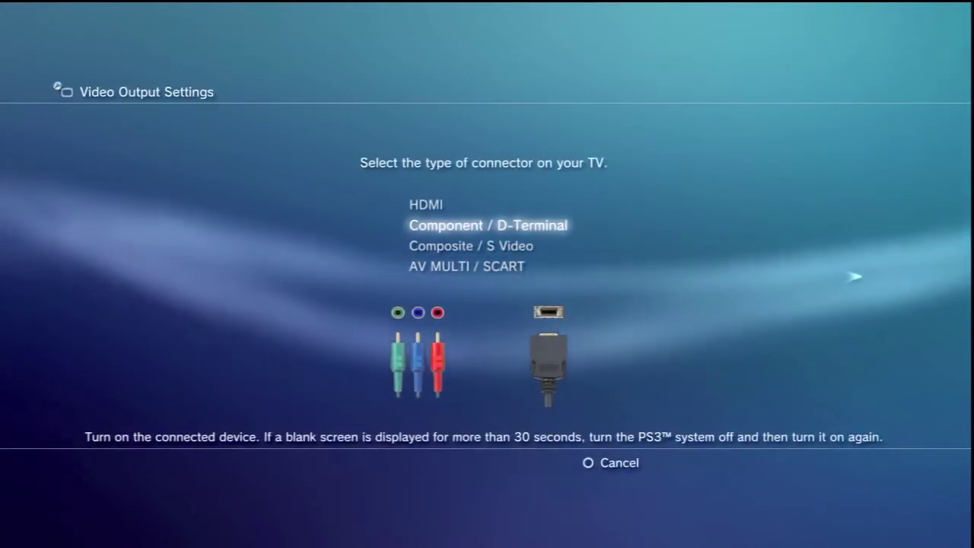
key(Up)
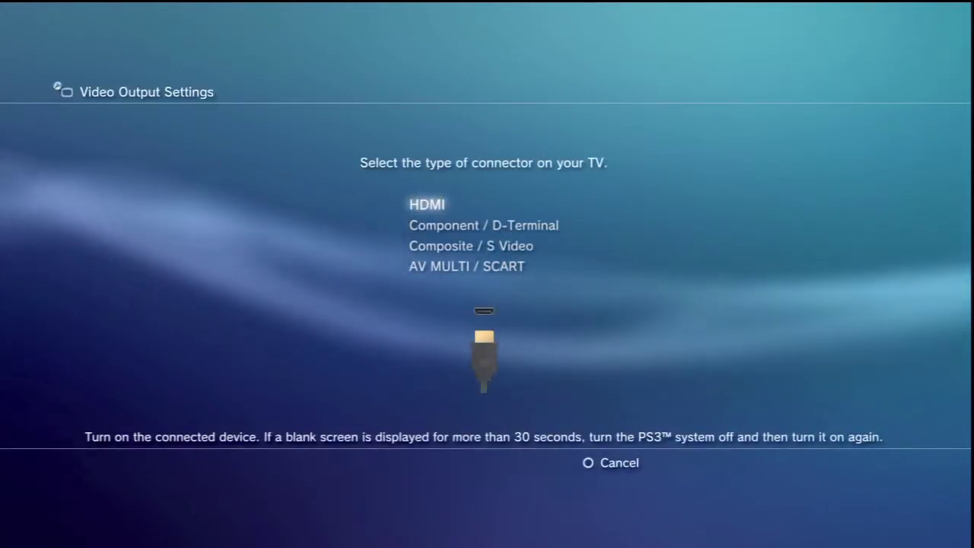
key(Down)
key(Return)
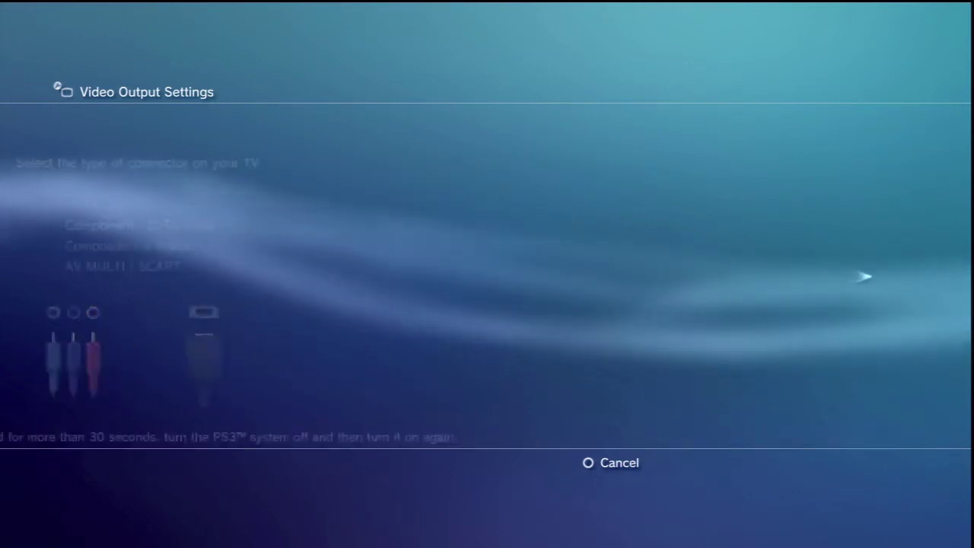
Step: Keep 480p and 720p resolutions and save the component video output settings
key(Up)
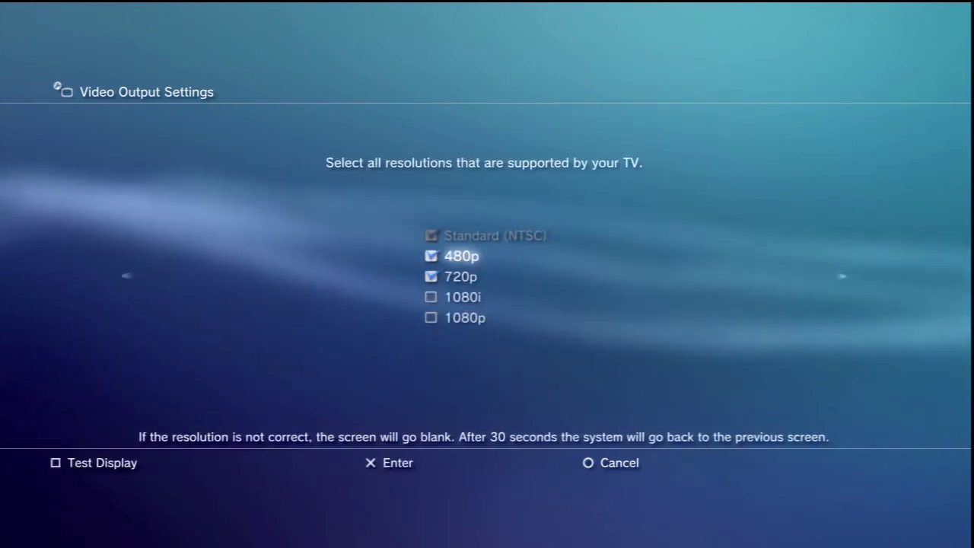
key(Down)
key(Up)
key(Down)
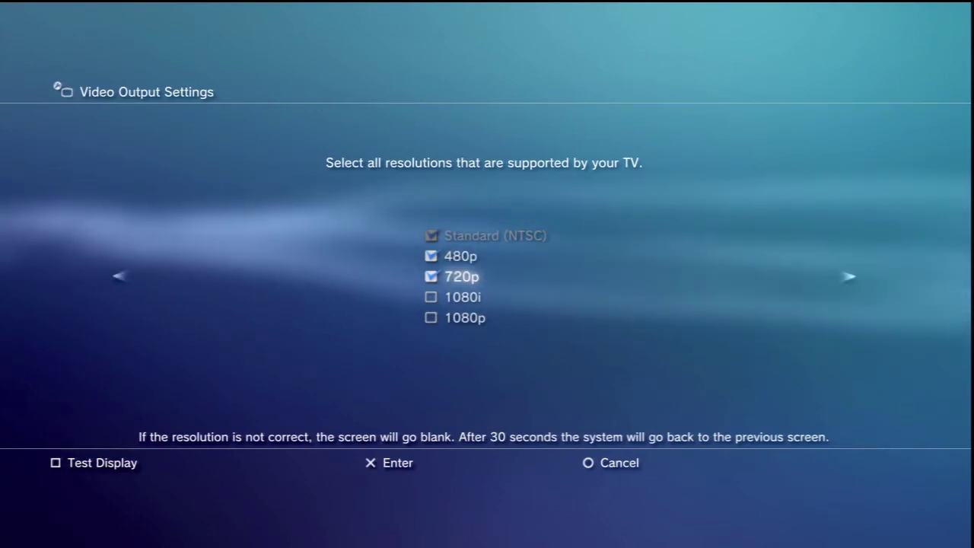
key(Return)
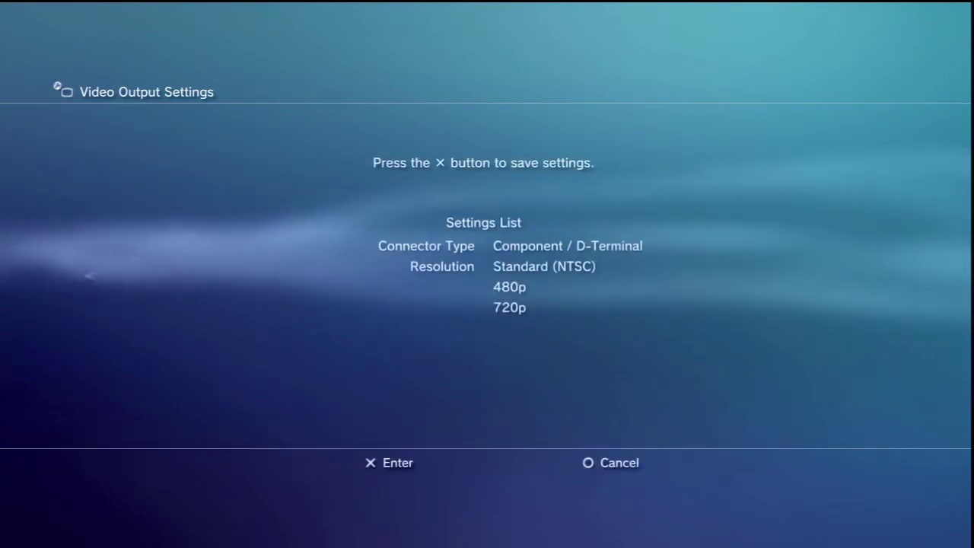
key(Return)
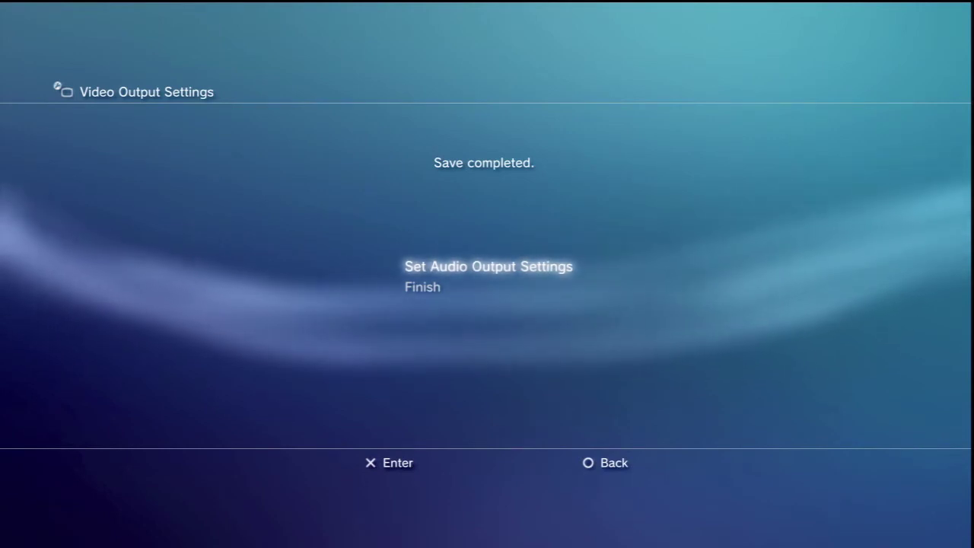
Step: Choose Optical Digital as the PS3 audio output connector
key(Return)
key(Up)
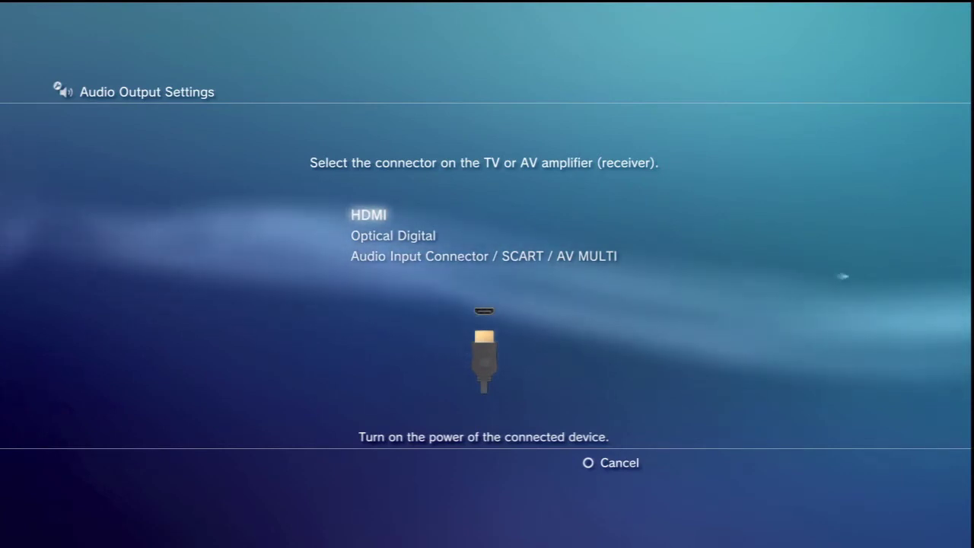
key(Down)
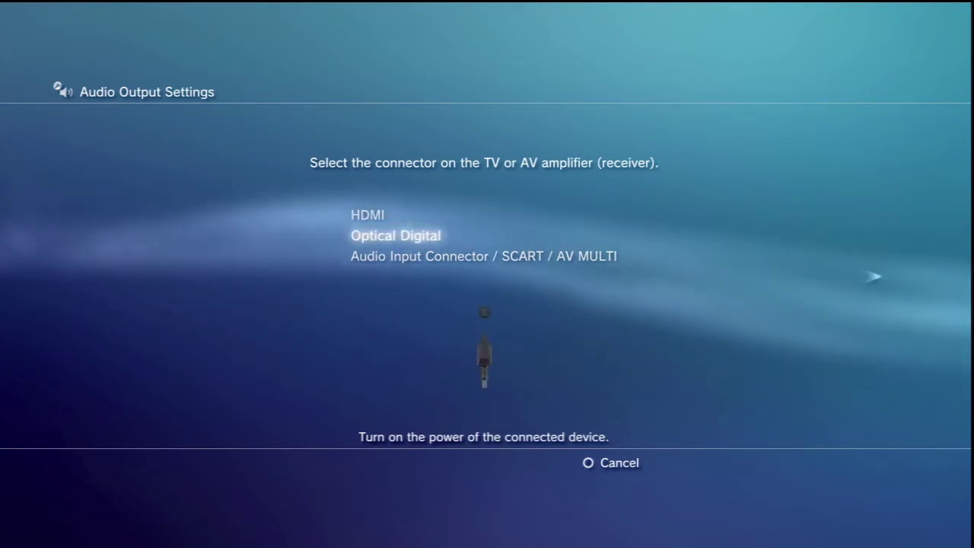
key(Return)
Step: Keep Dolby Digital 5.1, DTS 5.1 and AAC formats, save, and return to video output setup
key(Down)
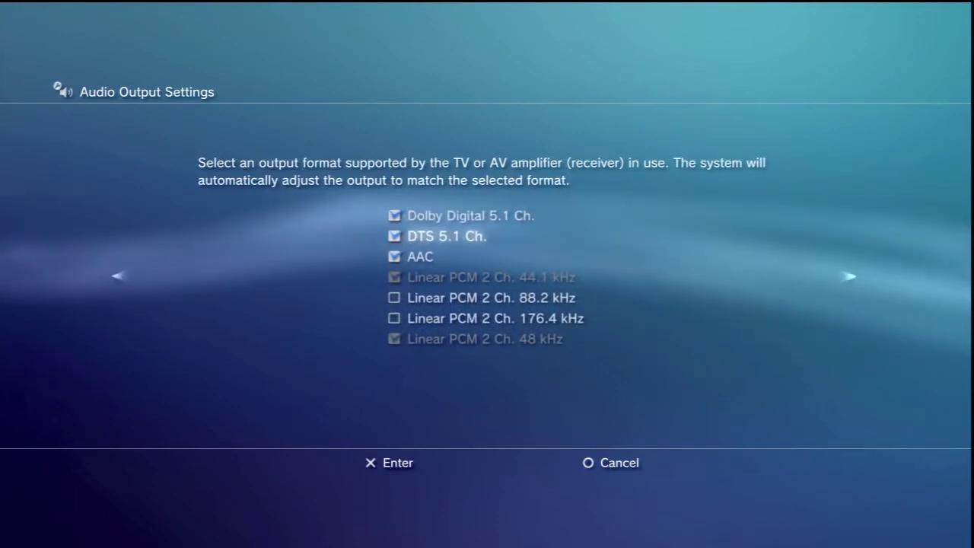
key(Down)
key(Up)
key(Up)
key(Return)
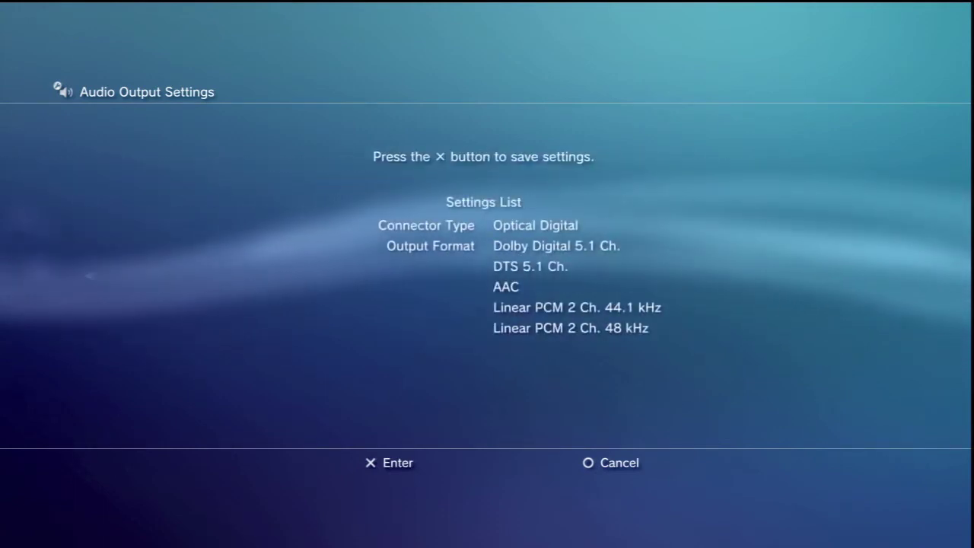
key(Return)
key(Up)
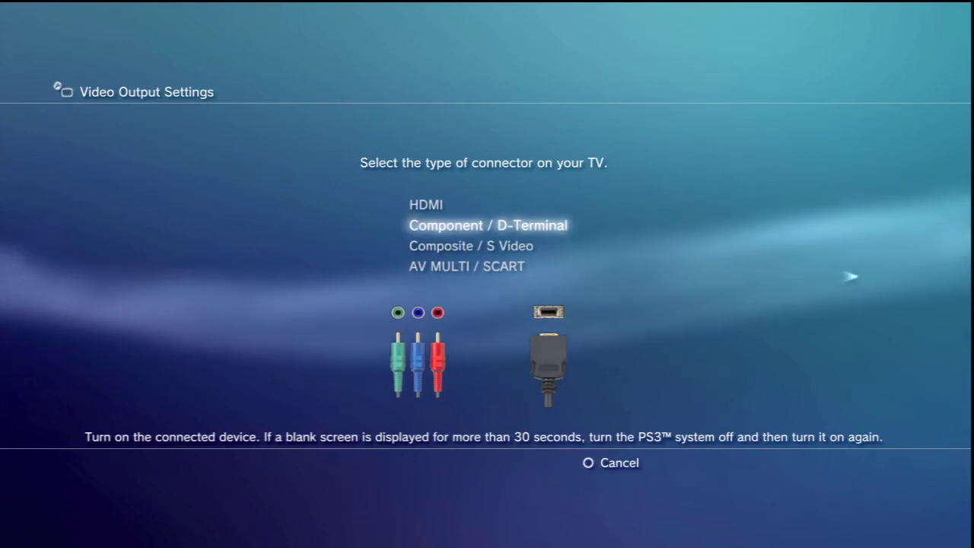
Step: Re-save the Component / D-Terminal video output with its resolution list
key(Return)
key(Return)
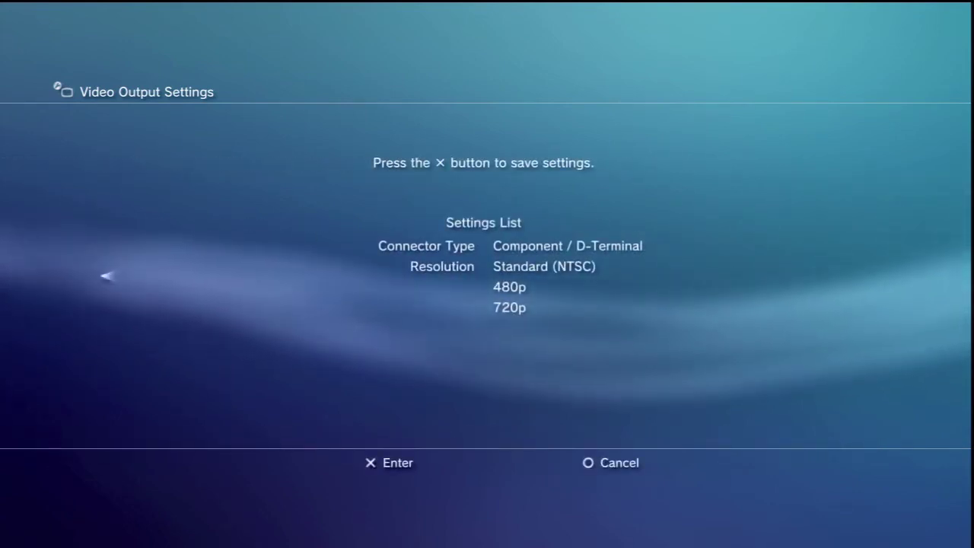
key(Return)
key(Down)
Step: Re-save Optical Digital audio output with Dolby Digital 5.1 kept, returning to Display Settings
key(Up)
key(Return)
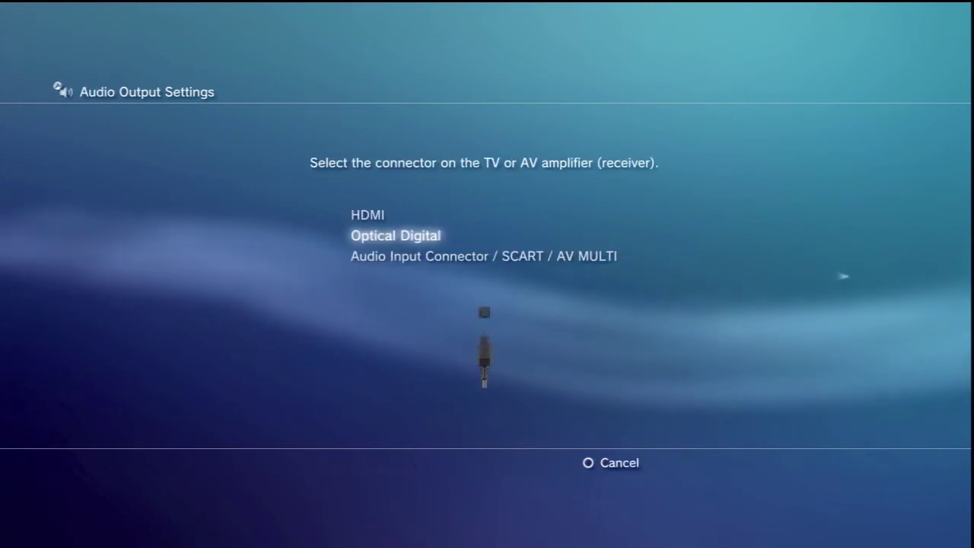
key(Return)
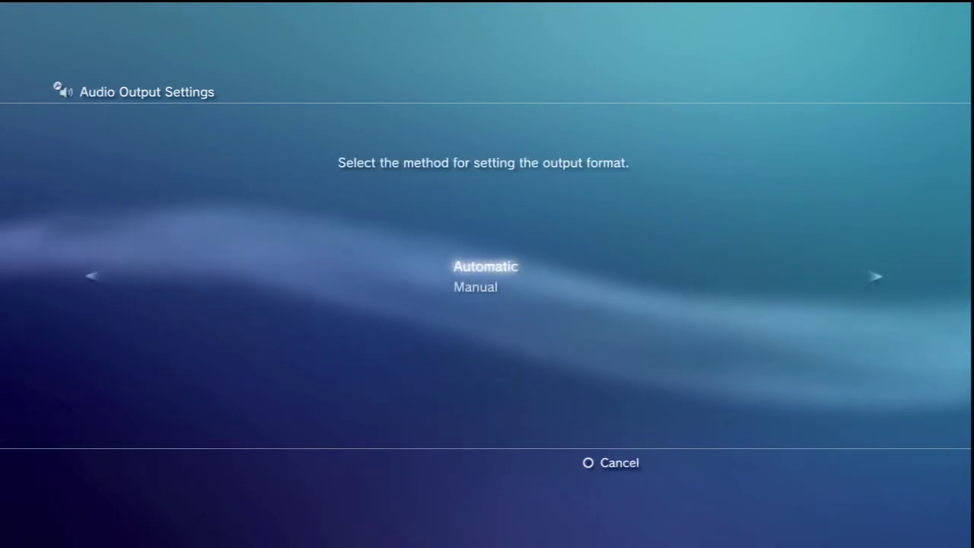
key(Escape)
key(Return)
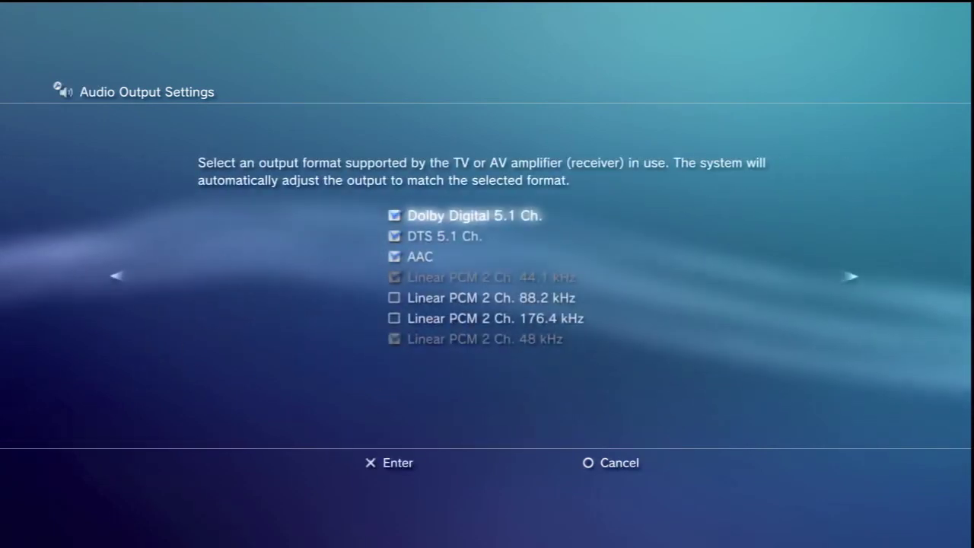
key(Return)
key(Return)
key(Right)
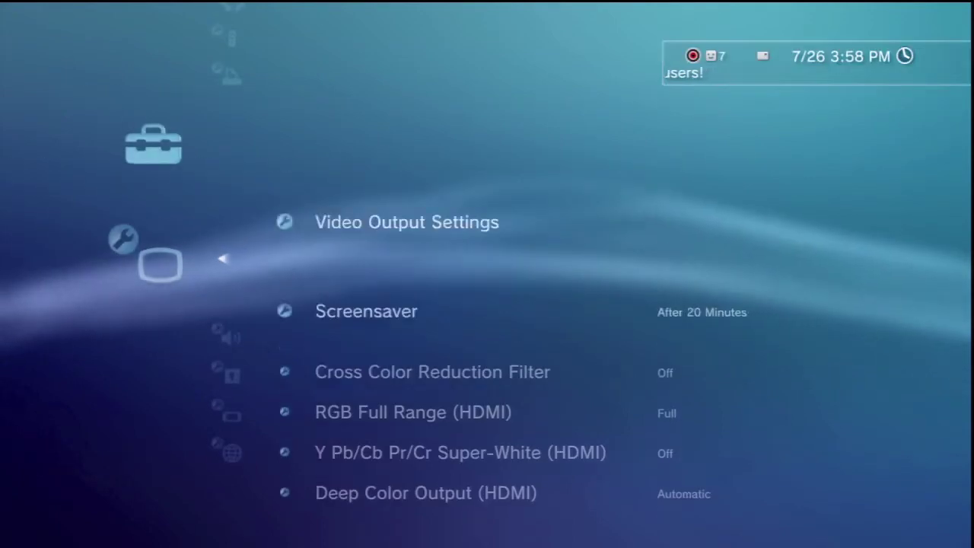
key(Down)
key(Down)
key(Down)
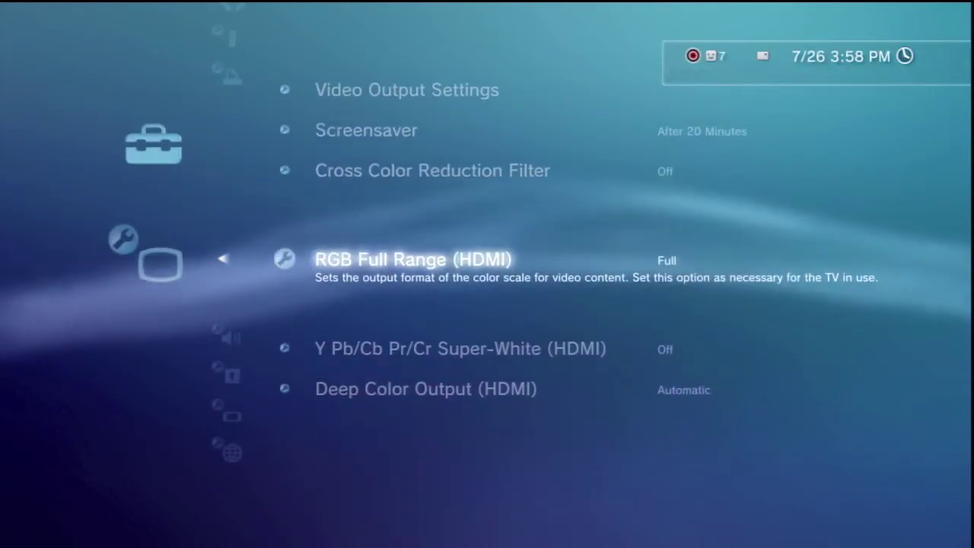
Step: Switch Audio Multi-Output from Off to On under Sound Settings, leaving Key Tone on
key(Left)
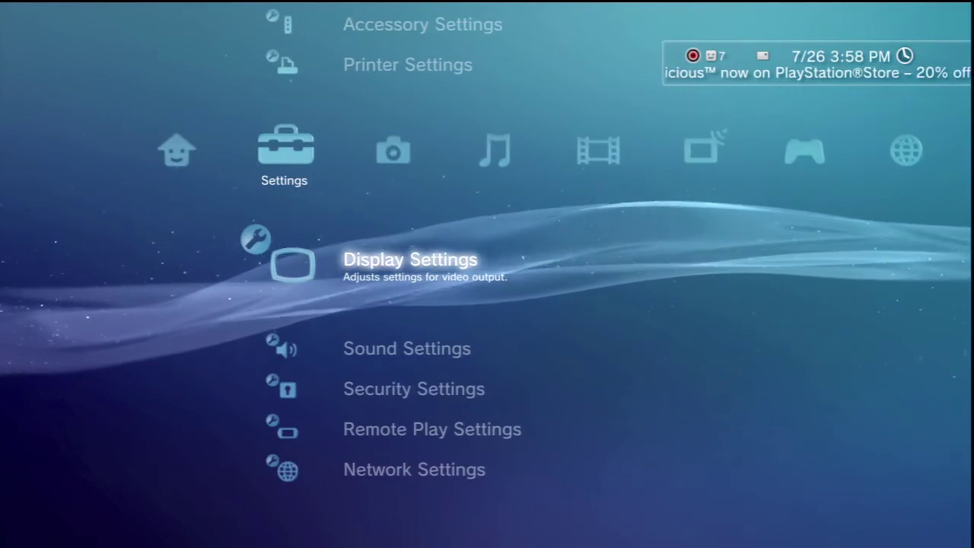
key(Up)
key(Down)
key(Down)
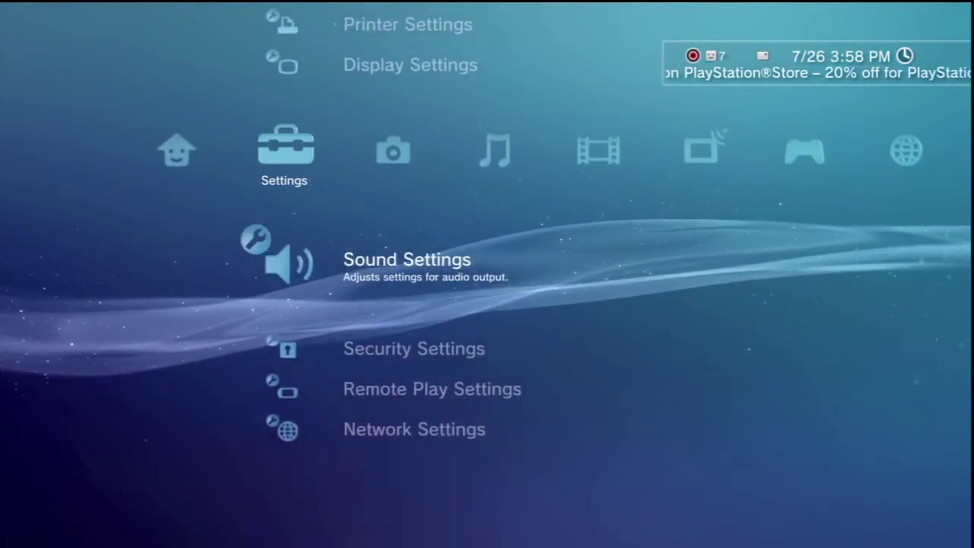
key(Return)
key(Down)
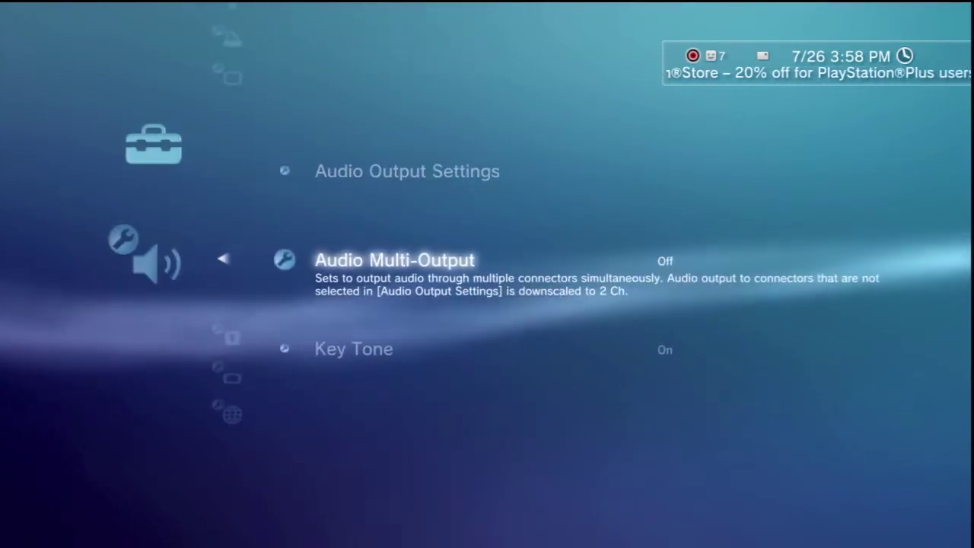
key(Return)
key(Return)
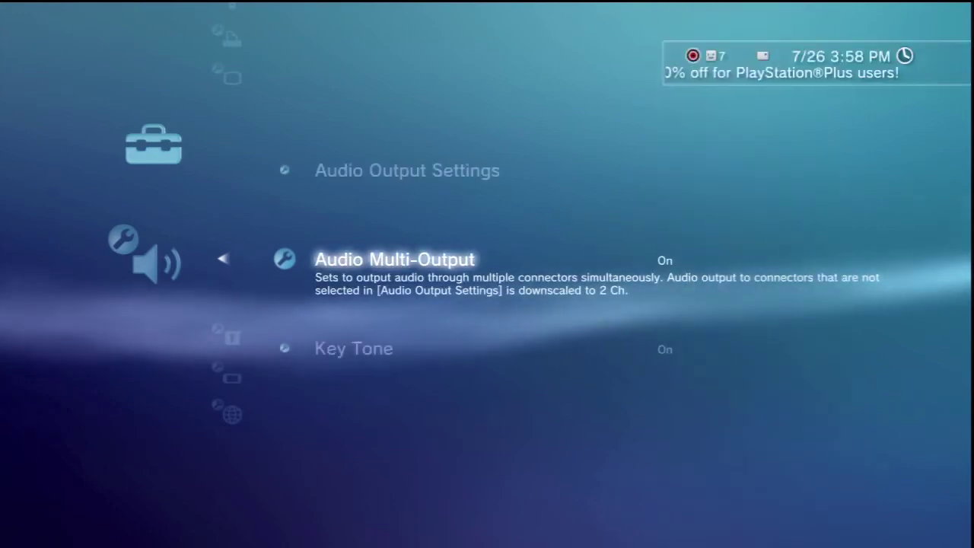